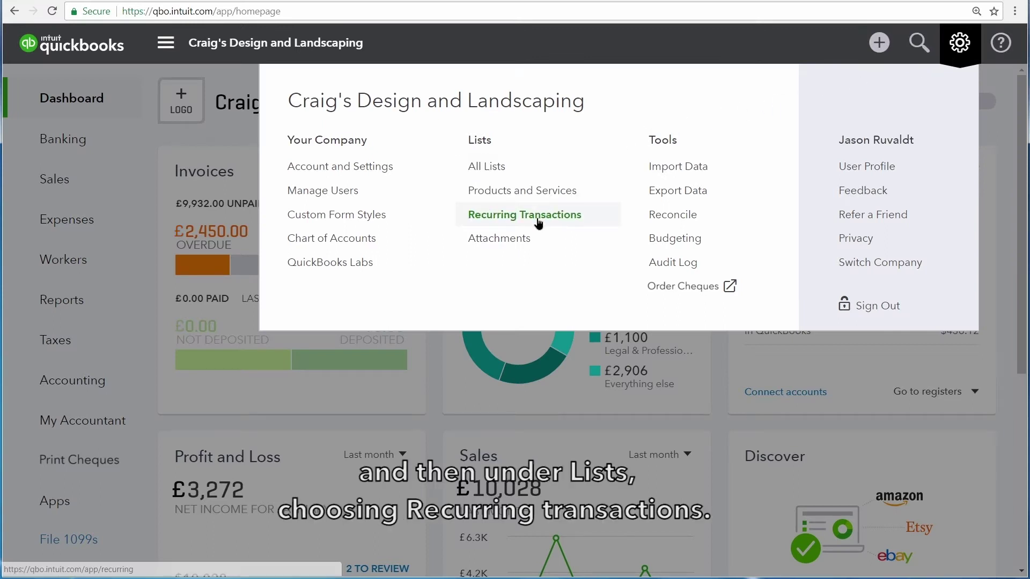
# - Open the Recurring Transactions list and start a new recurring template with Invoice as the transaction type
pyautogui.click(538, 219)
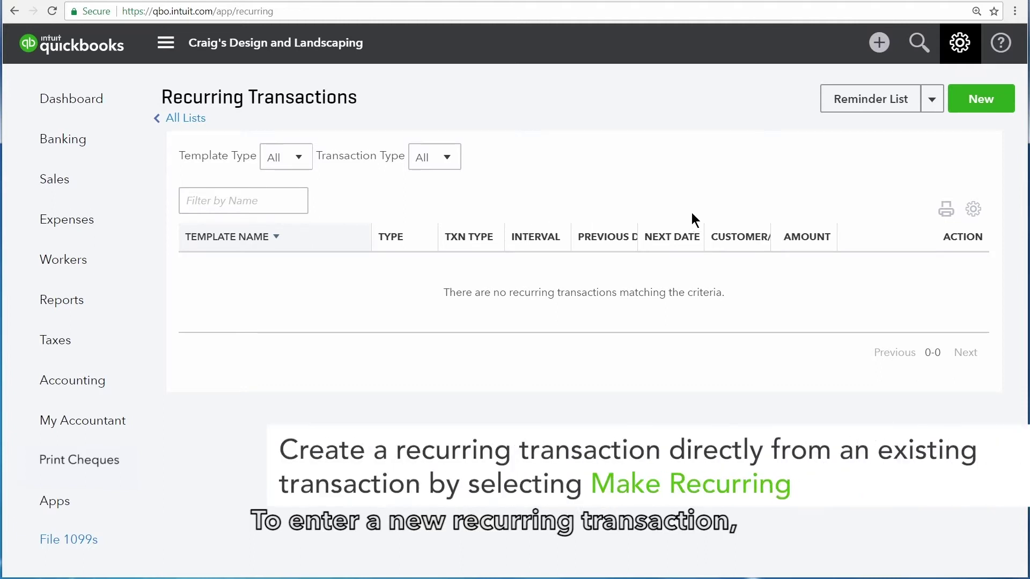
pyautogui.click(990, 110)
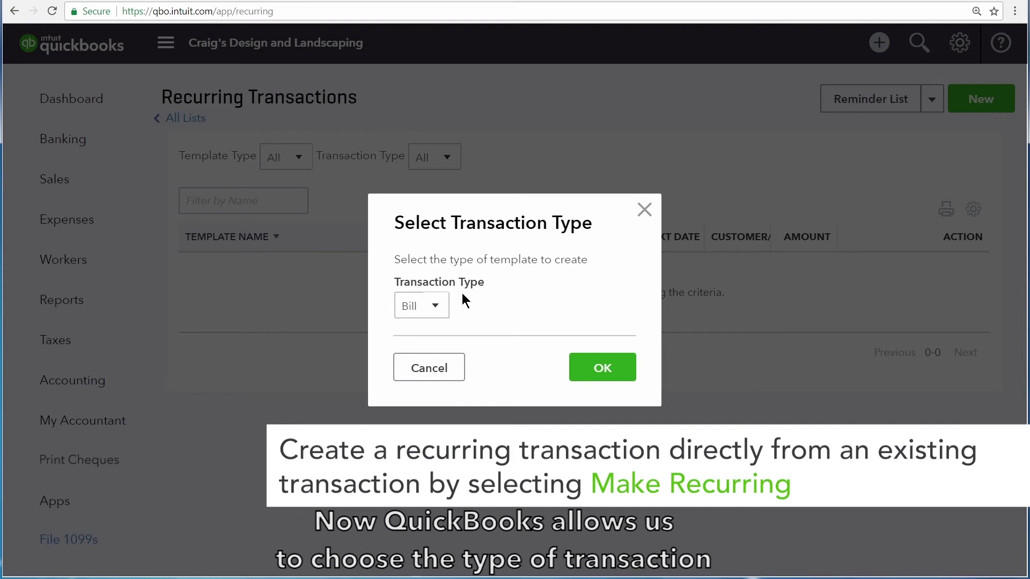
pyautogui.click(444, 307)
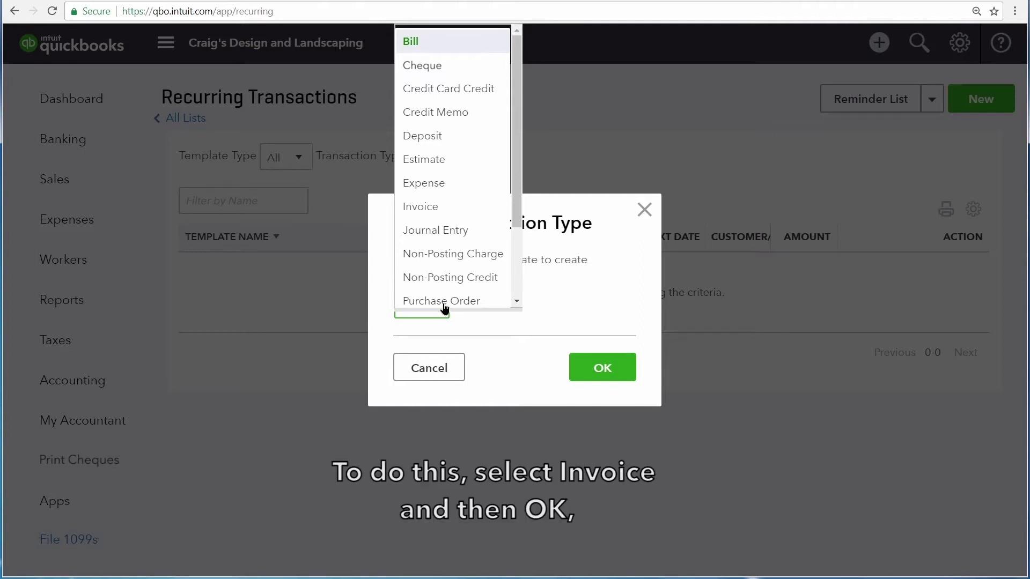
pyautogui.click(448, 214)
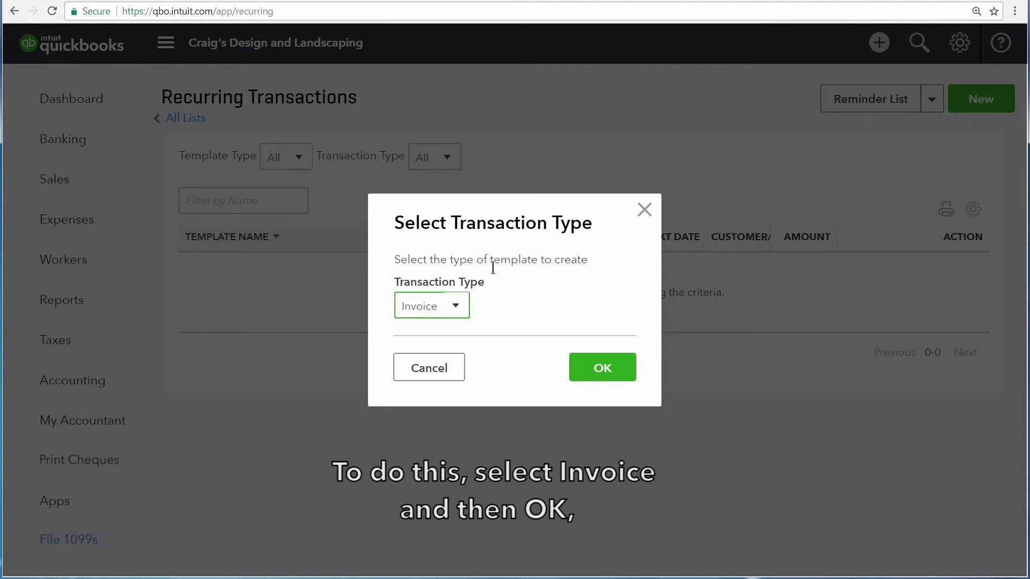
pyautogui.click(595, 368)
# - Choose the customer for the recurring invoice and name the template with the customer's first name in possessive form plus "Monthly Gardening Invoice"
pyautogui.click(216, 202)
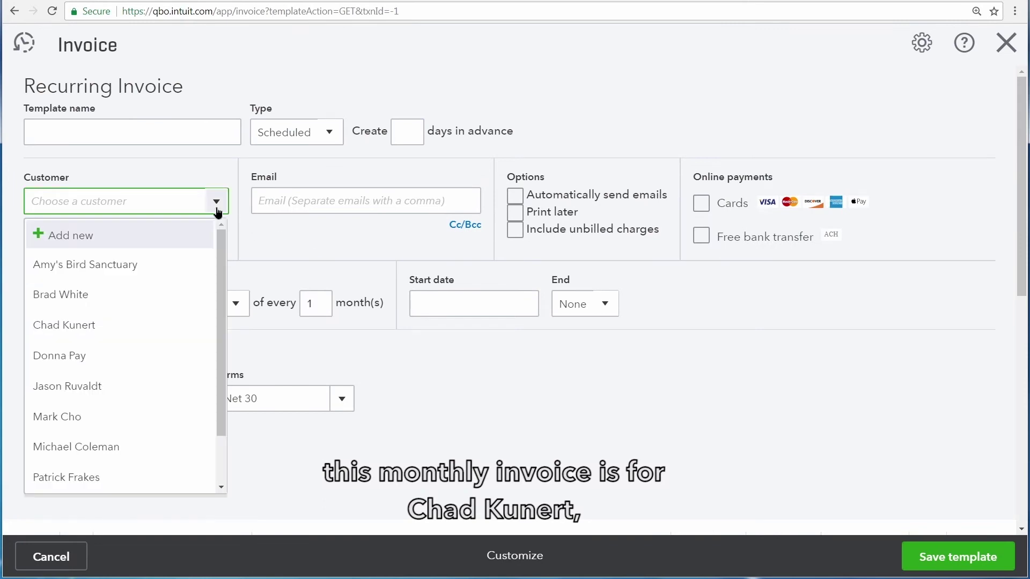
pyautogui.click(141, 326)
pyautogui.click(142, 133)
pyautogui.moveTo(143, 133); pyautogui.dragTo(29, 132)
pyautogui.write("Chad's Month")
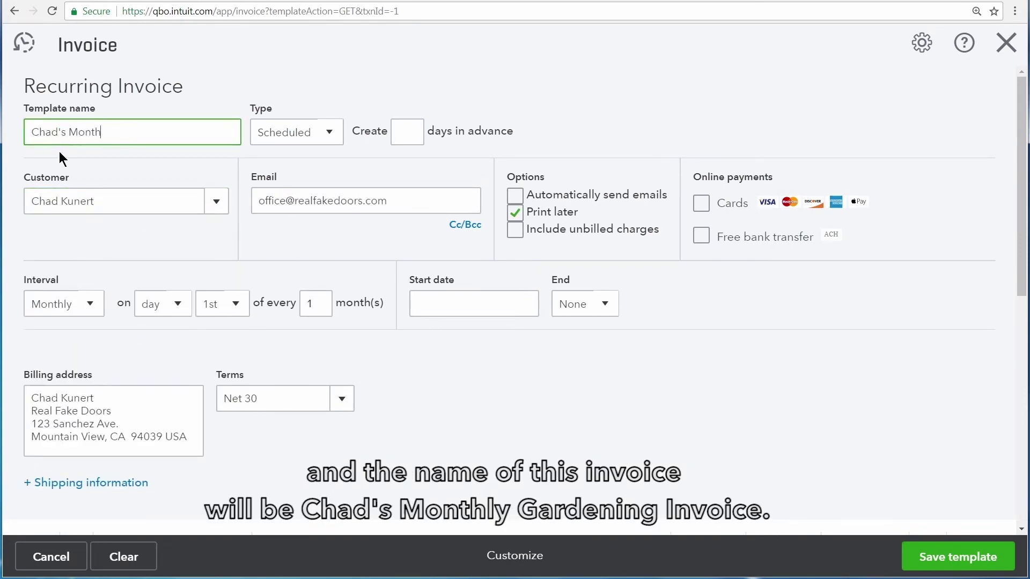
pyautogui.write('ly Gardening Invoice')
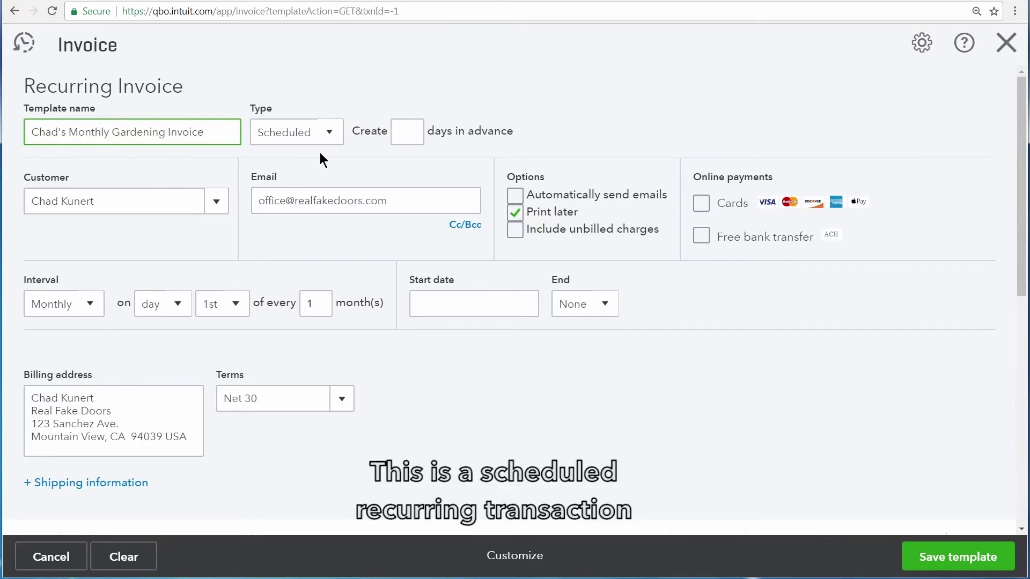
# - Turn on Automatically send emails and turn off Print later for the recurring invoice
pyautogui.click(328, 139)
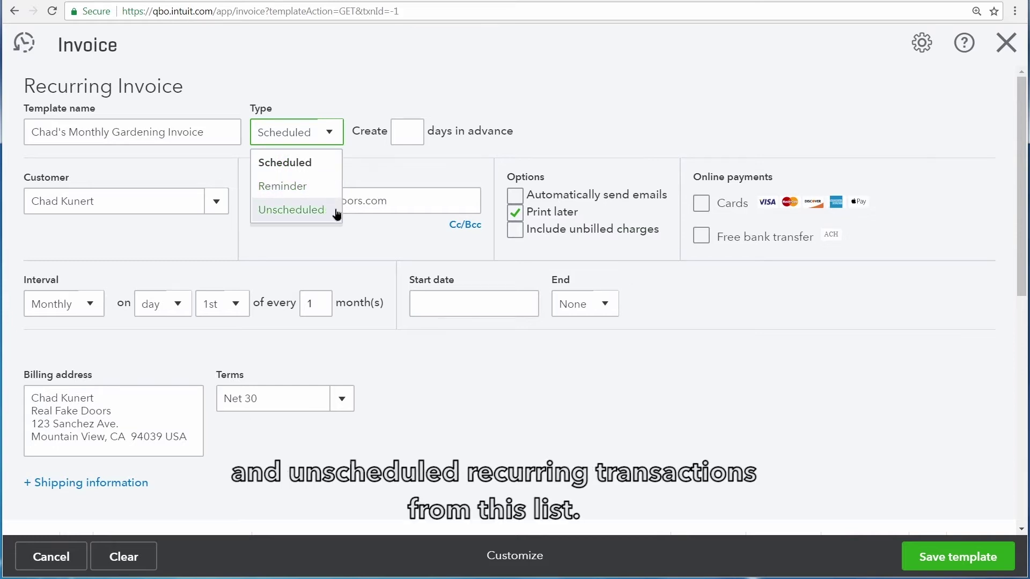
pyautogui.click(410, 144)
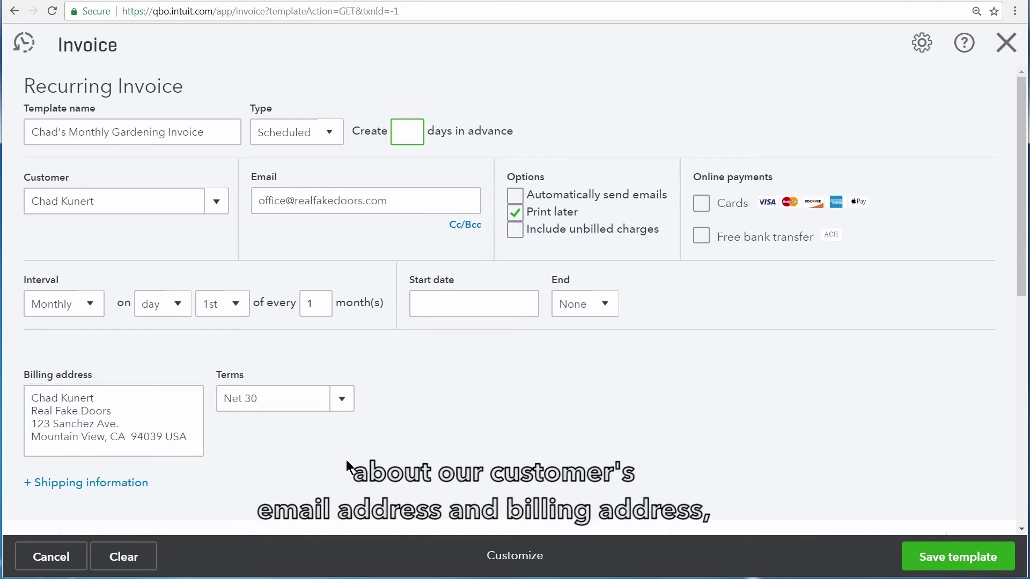
pyautogui.click(514, 198)
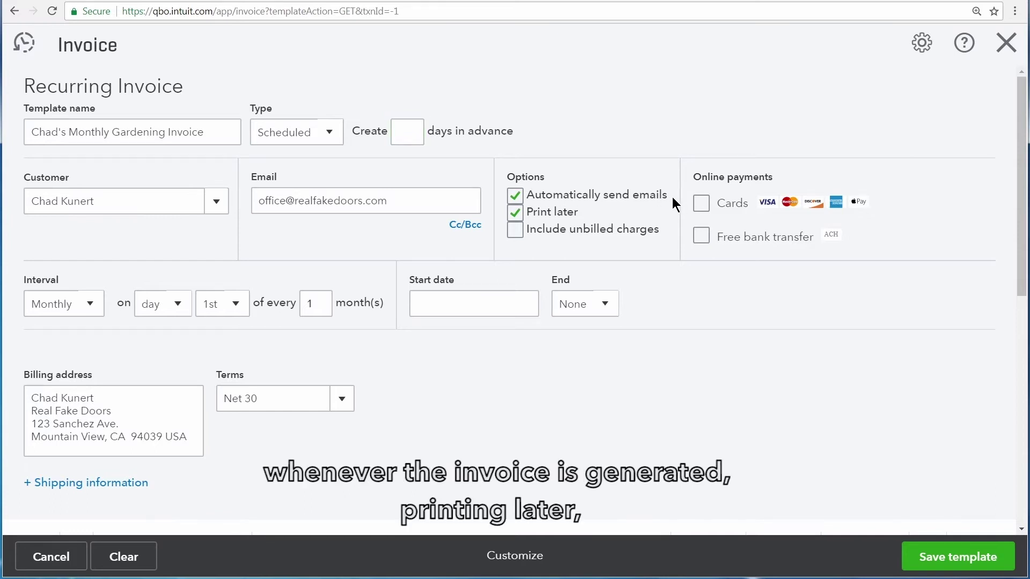
pyautogui.click(514, 214)
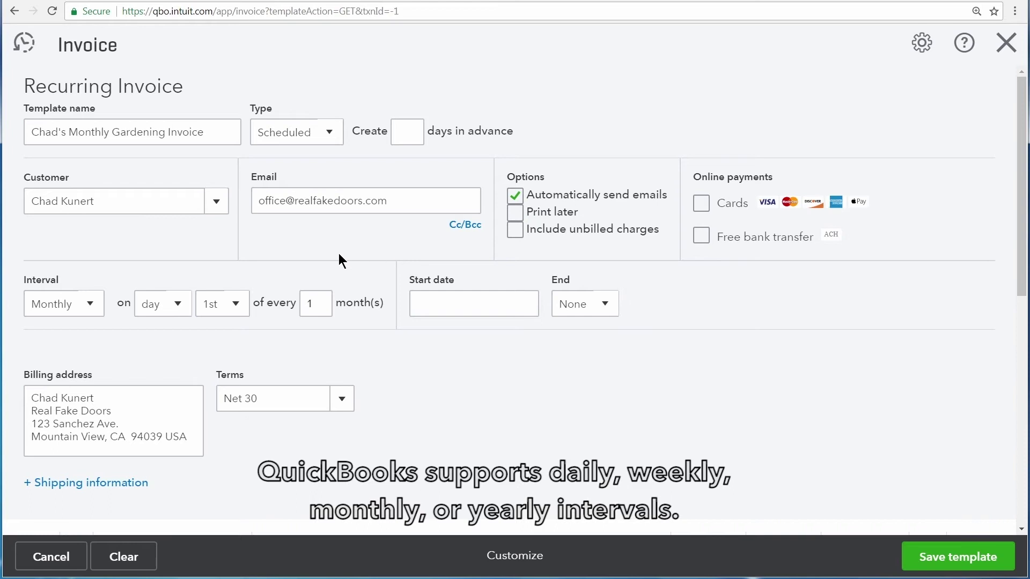
# - Try a Daily interval for the recurring invoice and switch it back to Monthly
pyautogui.click(87, 305)
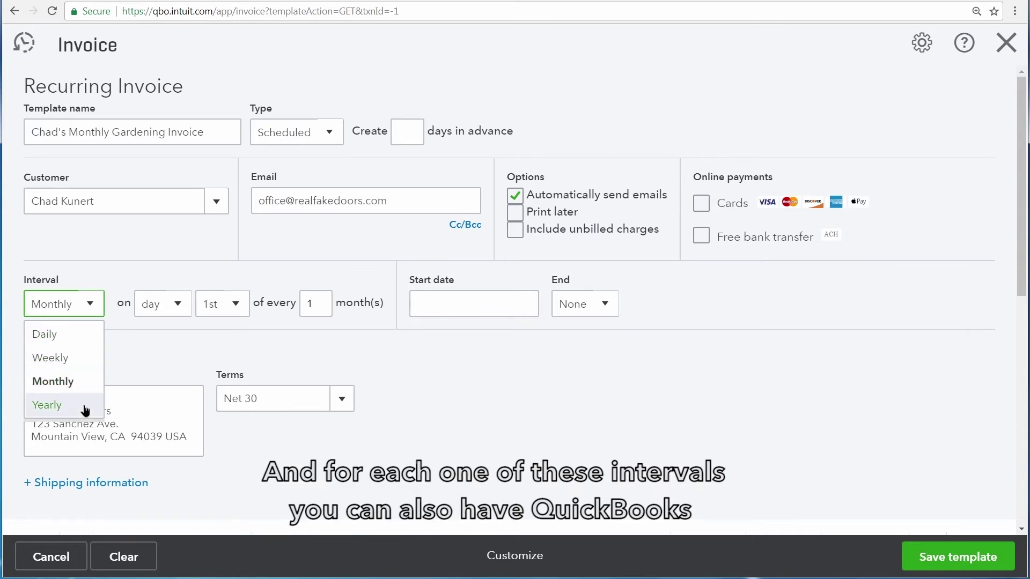
pyautogui.click(88, 340)
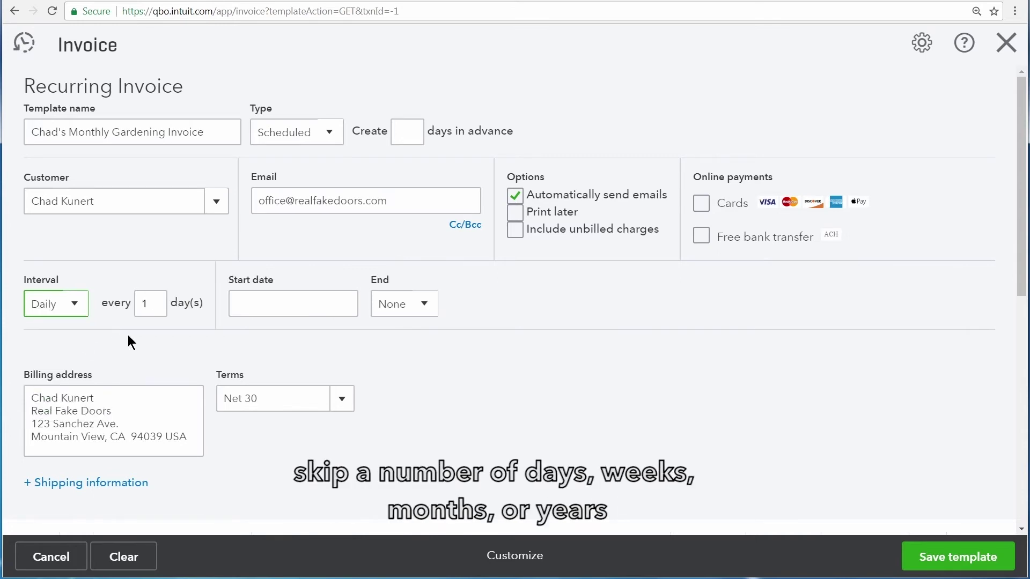
pyautogui.click(151, 304)
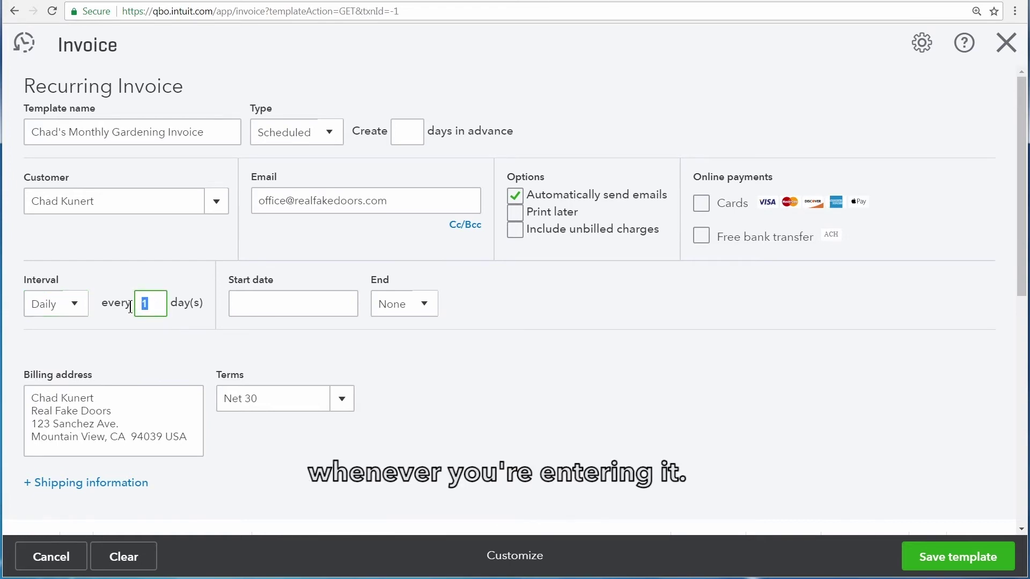
pyautogui.click(82, 311)
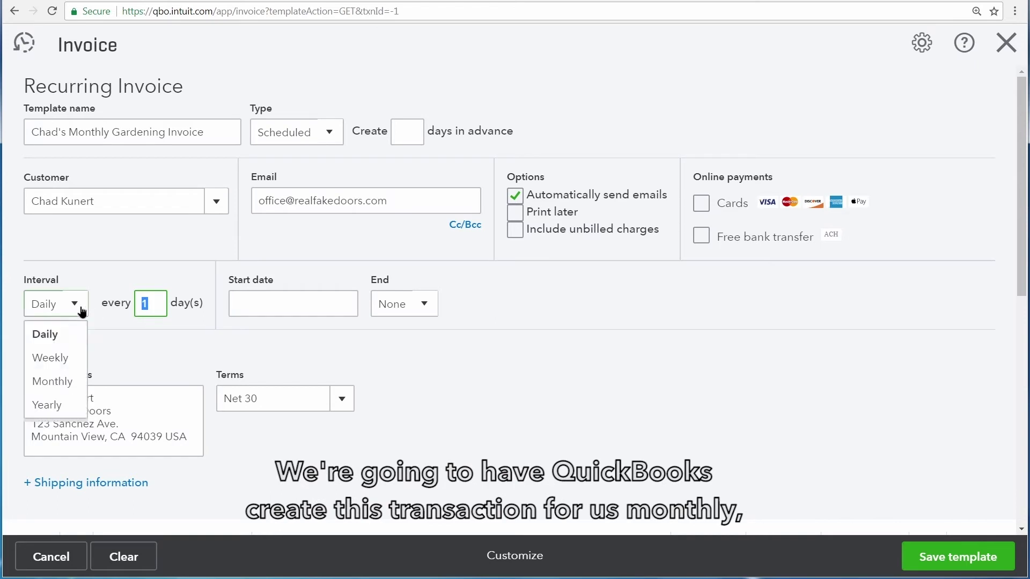
pyautogui.click(80, 382)
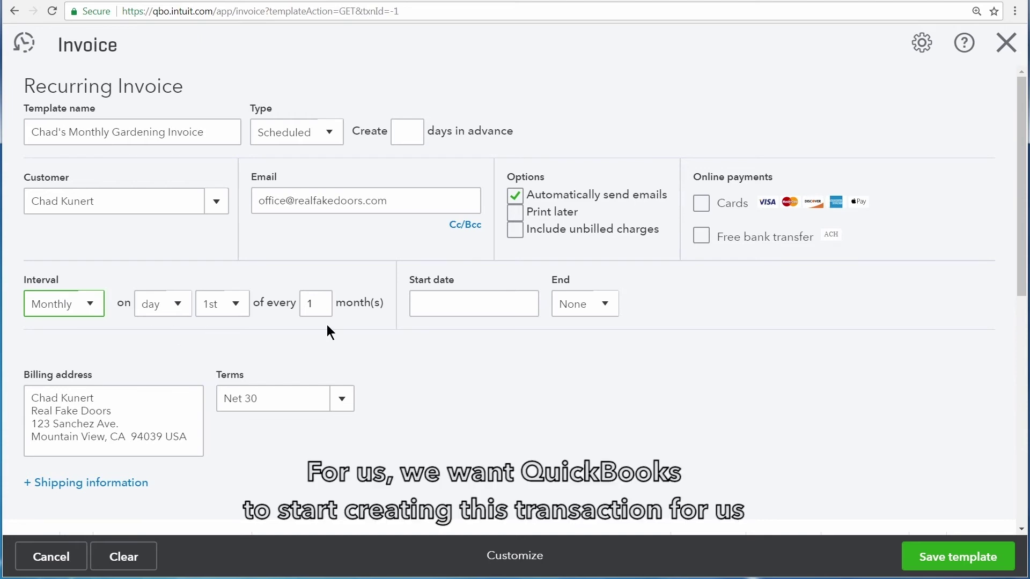
# - Set the start date of the recurring invoice to 01/03/2018
pyautogui.click(452, 311)
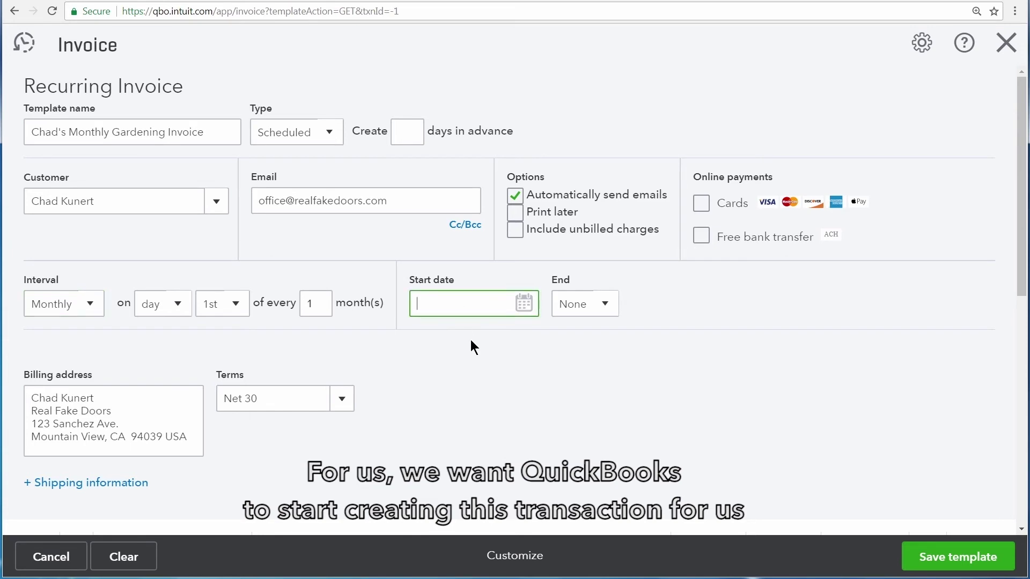
pyautogui.write('01/03')
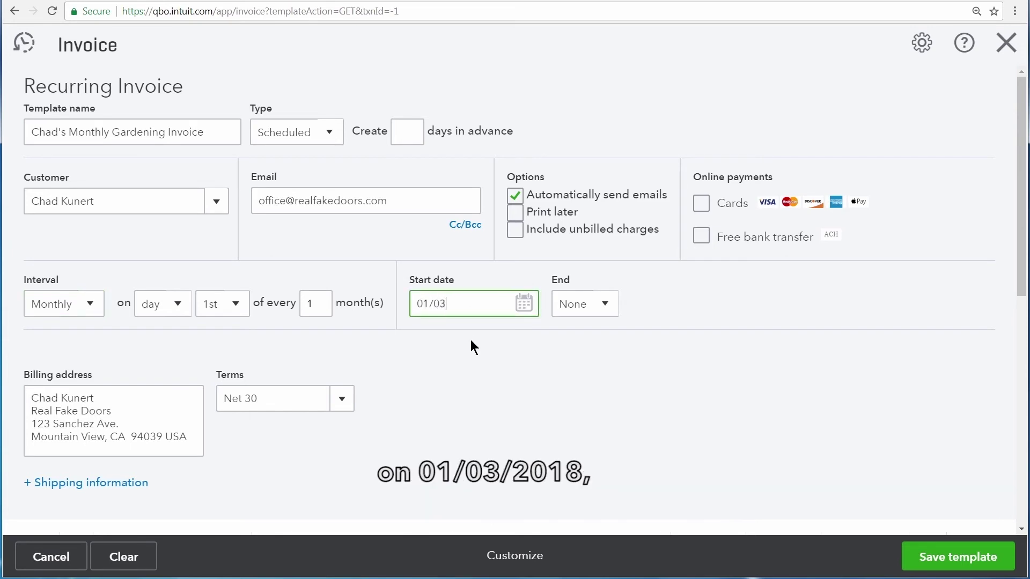
pyautogui.write('/2018')
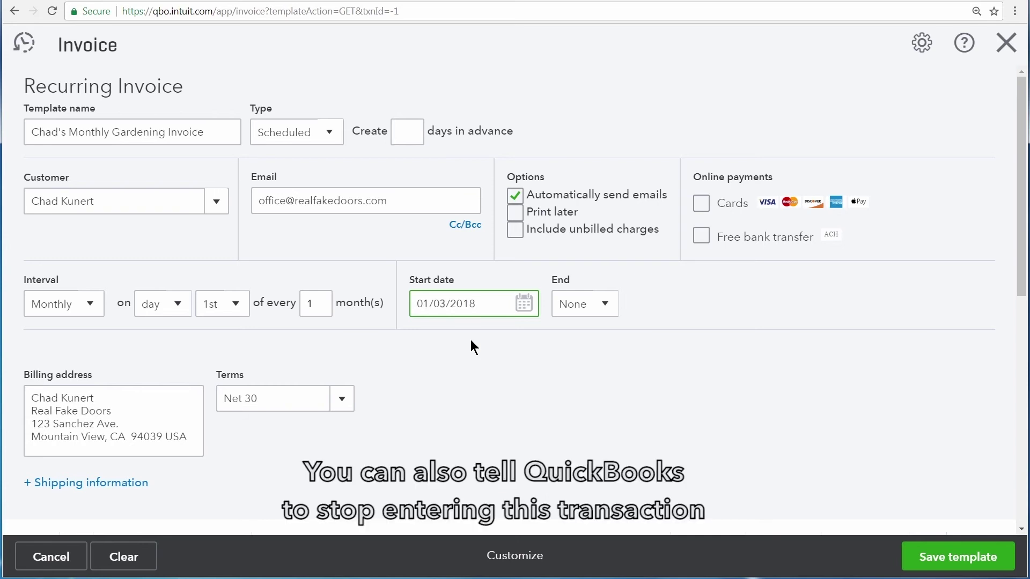
# - Set the recurring invoice to end after 12 occurrences
pyautogui.click(608, 313)
pyautogui.click(602, 360)
pyautogui.click(599, 319)
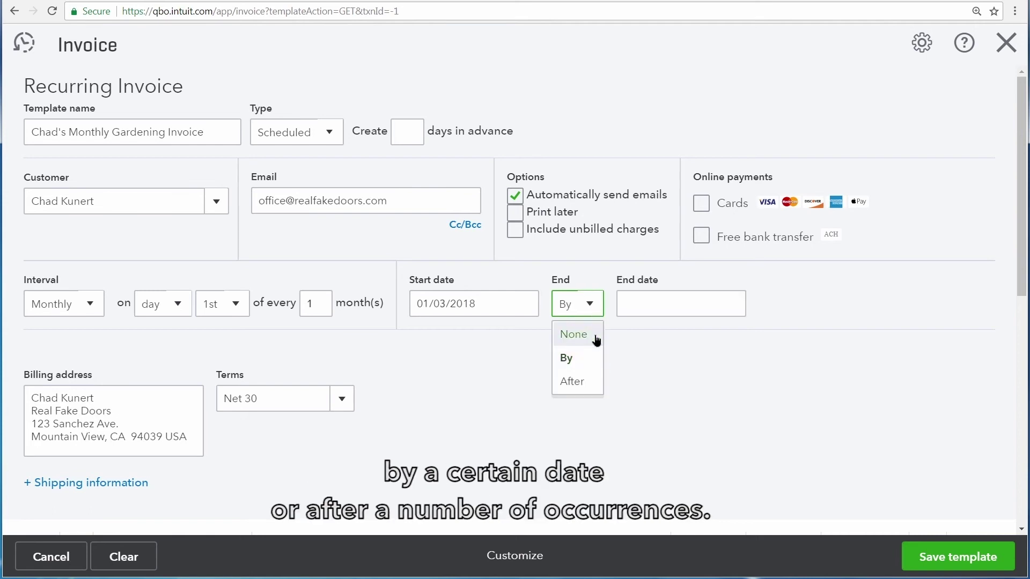
pyautogui.click(594, 382)
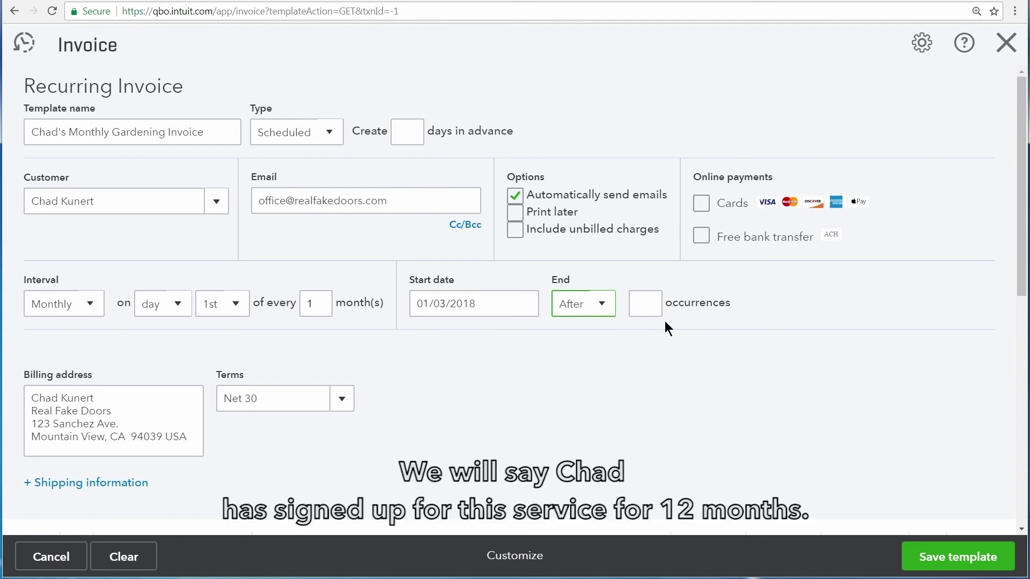
pyautogui.click(649, 314)
pyautogui.write('12')
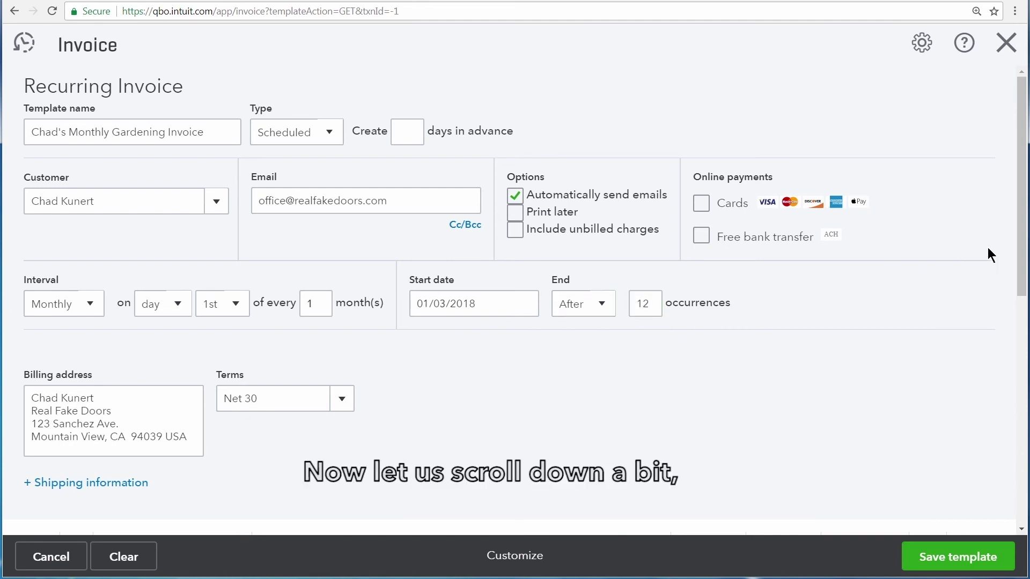
# - Add the Gardening service with a quantity of 5 on the first invoice line and save the template
pyautogui.moveTo(1016, 256); pyautogui.dragTo(1021, 364)
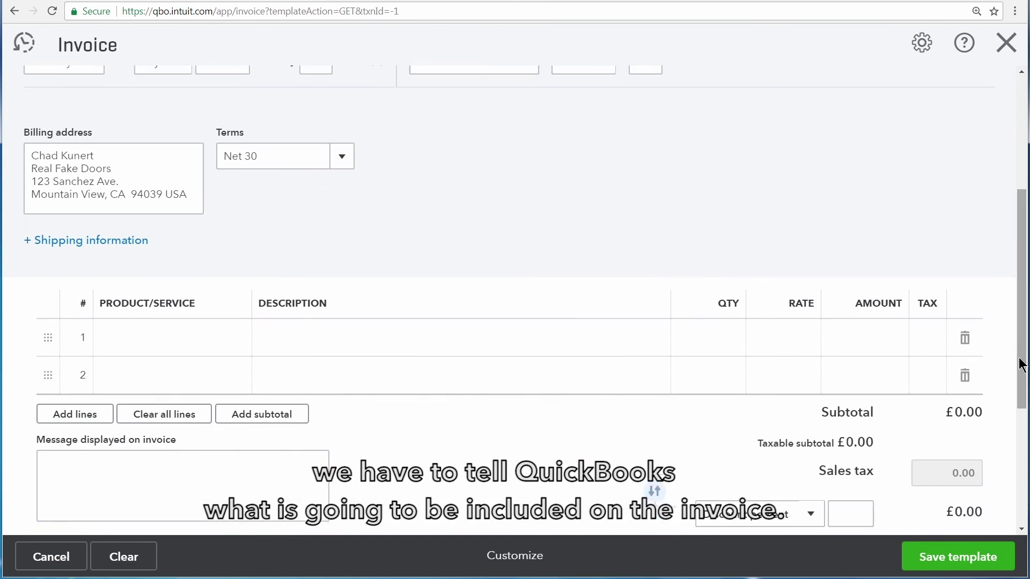
pyautogui.click(236, 342)
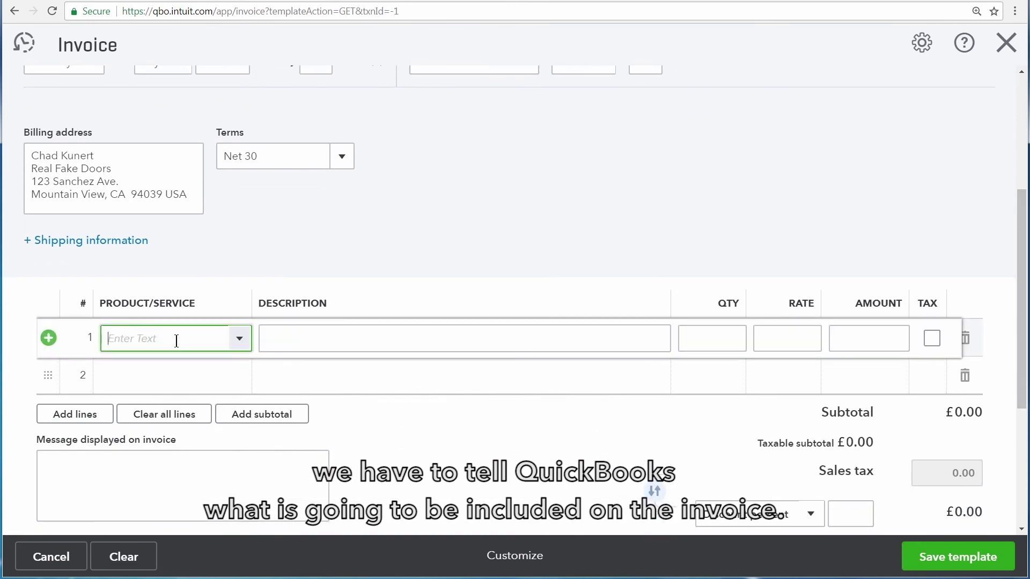
pyautogui.click(248, 338)
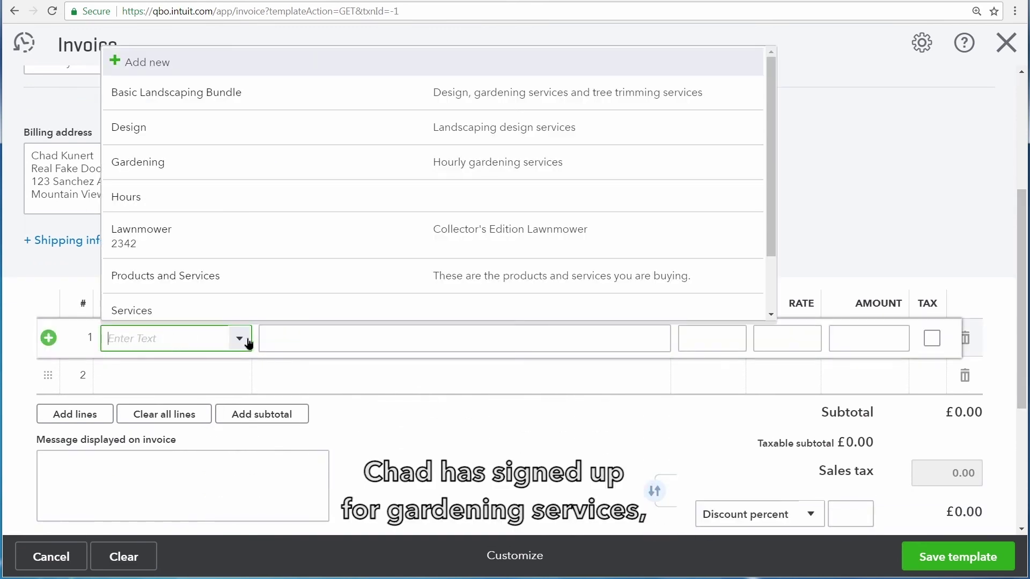
pyautogui.click(240, 170)
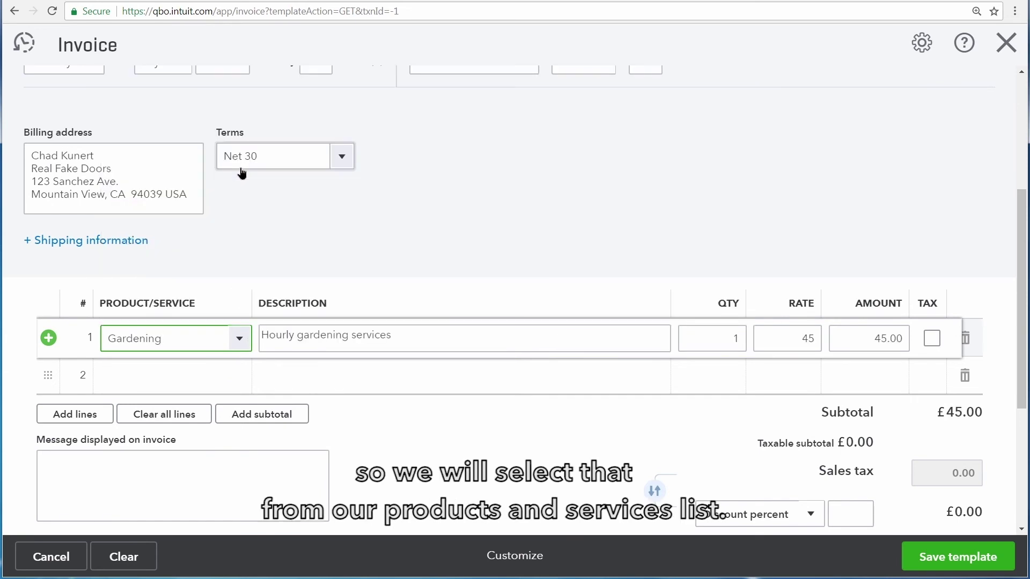
pyautogui.click(689, 341)
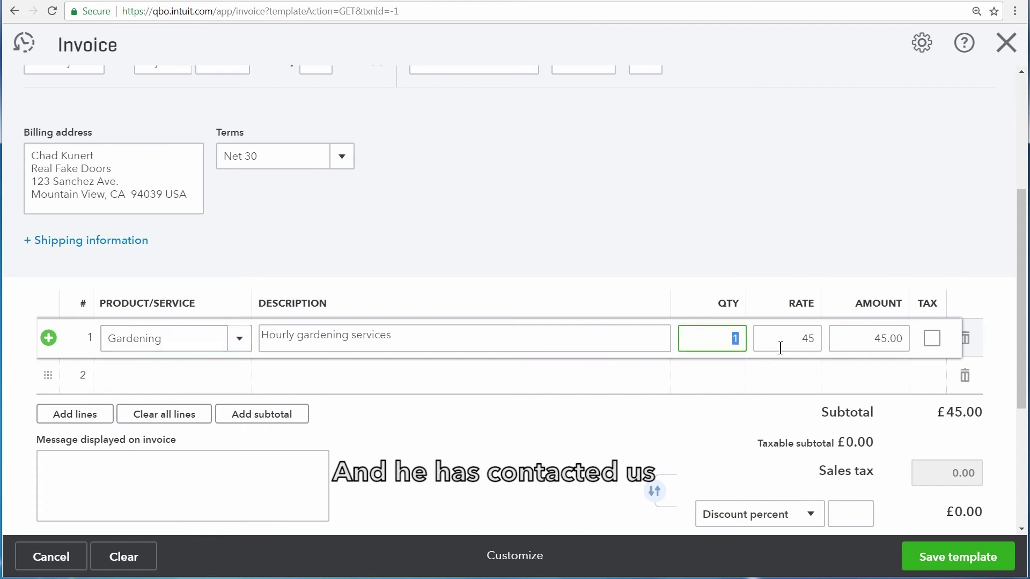
pyautogui.write('5')
pyautogui.press('Tab')
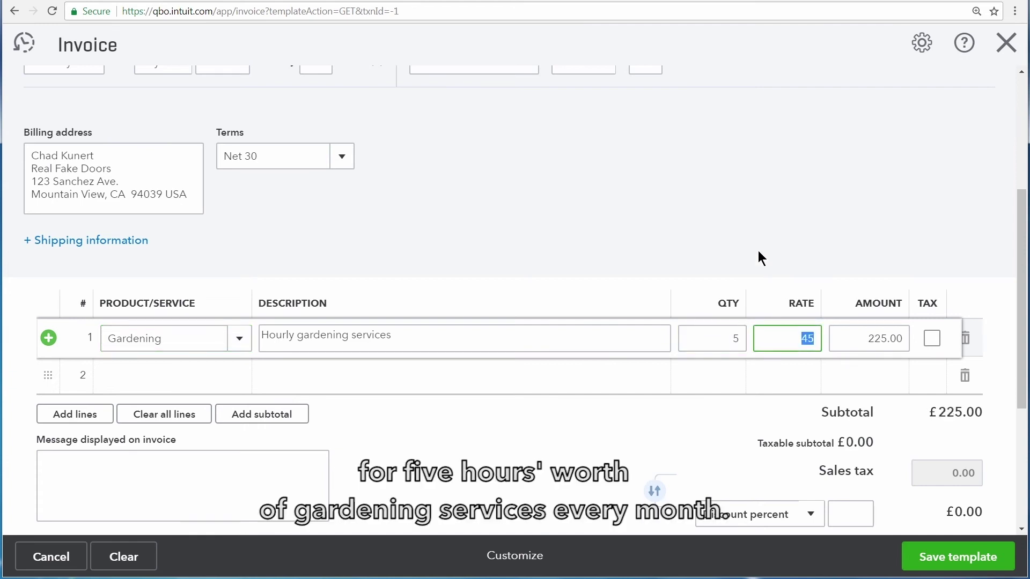
pyautogui.click(952, 565)
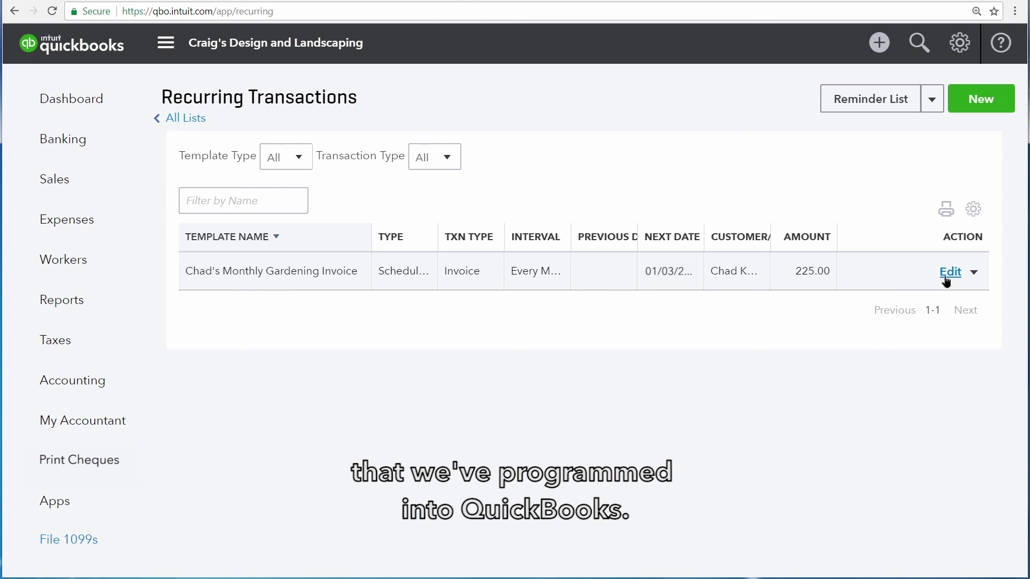
# - Look at the actions available for the saved gardening invoice template and return to the Dashboard
pyautogui.click(973, 273)
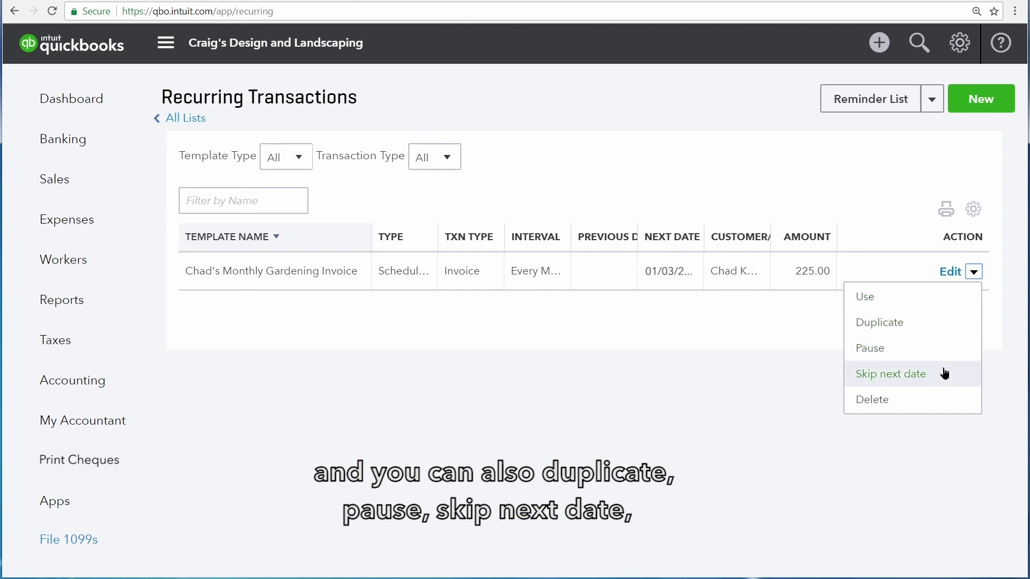
pyautogui.click(800, 403)
pyautogui.click(117, 103)
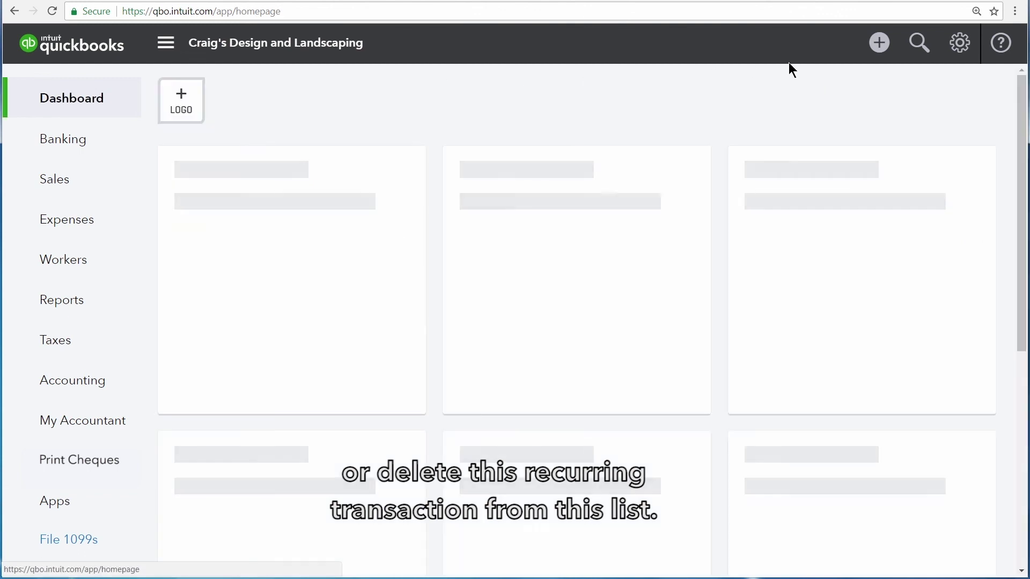